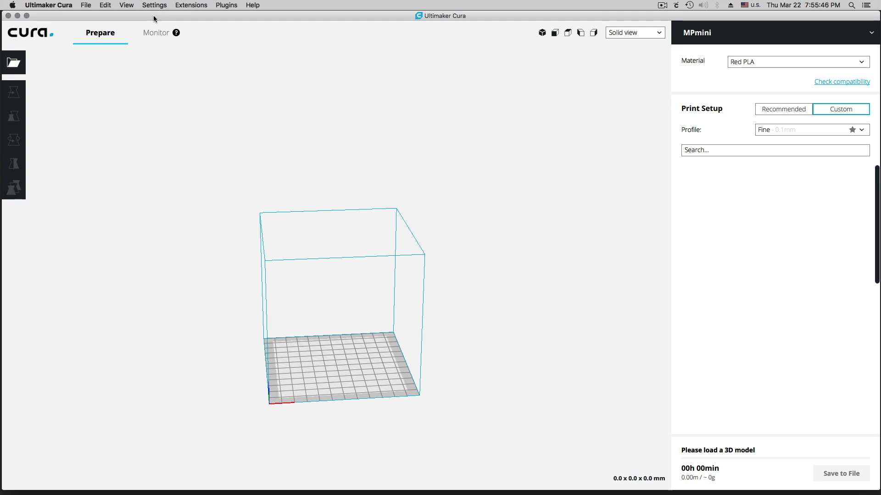
- Move the old M_nutTest.gcode from the desktop to the Trash, keeping nutTest.STL
drag(153, 16, 440, 15)
drag(161, 170, 97, 155)
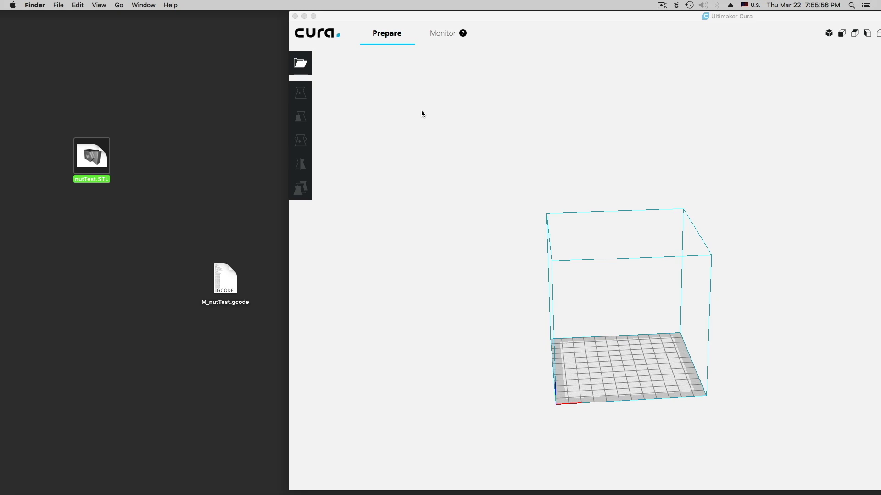
drag(242, 296, 859, 491)
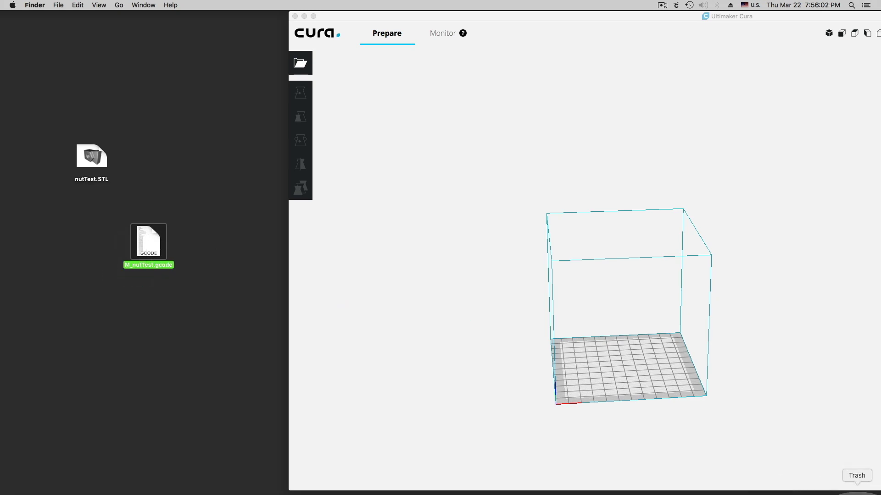
drag(79, 171, 73, 149)
- Load nutTest.STL into the Cura viewport so it slices into a 20-minute, 2 g print
drag(379, 15, 189, 18)
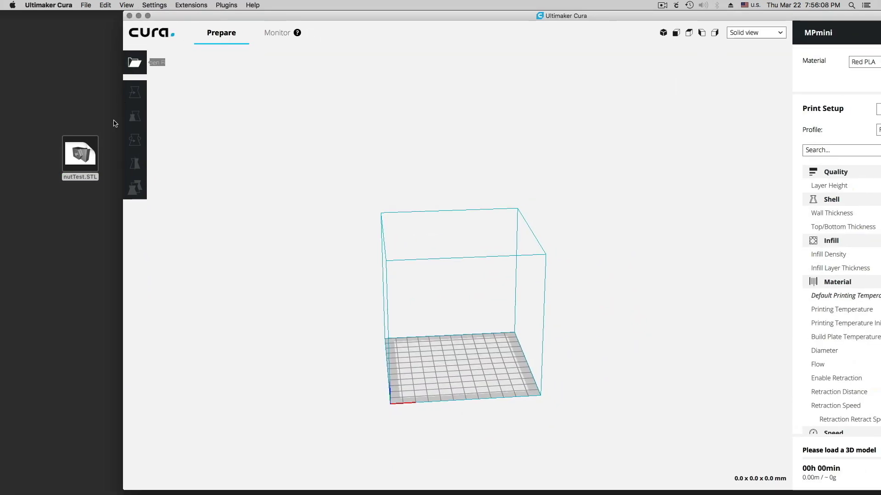
drag(84, 158, 303, 133)
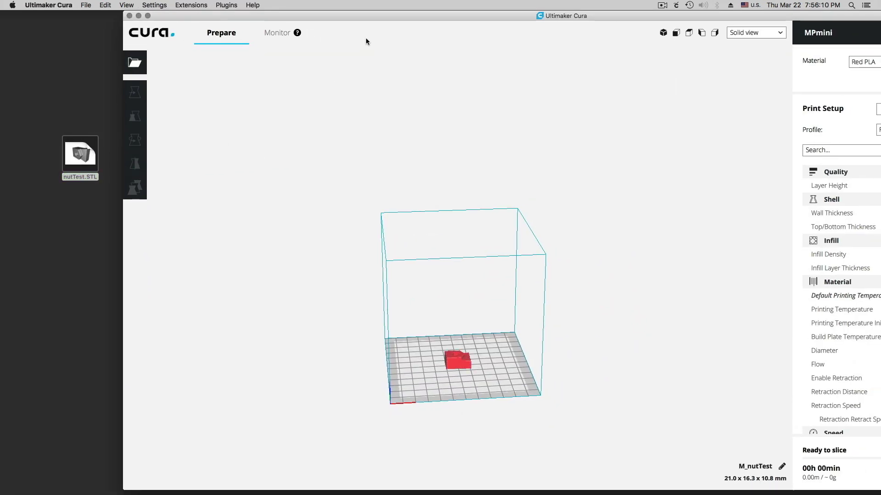
drag(414, 18, 303, 13)
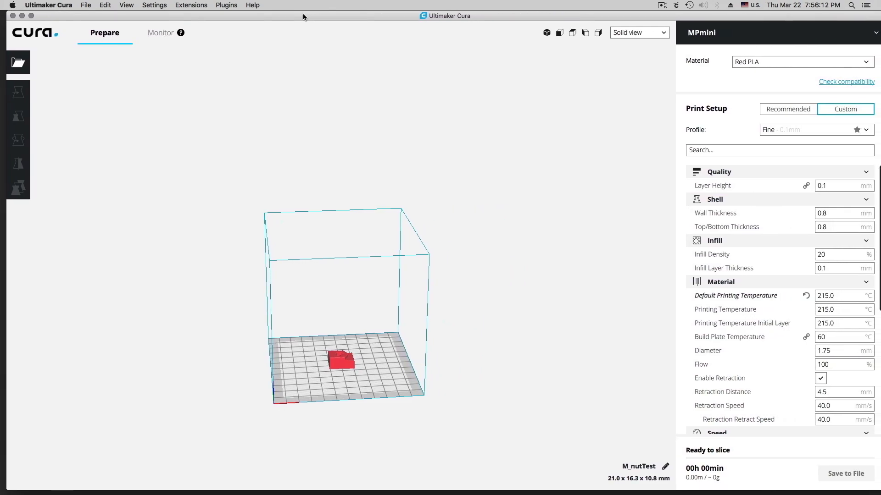
- Zoom and orbit around the 21.0 x 16.3 x 10.8 mm nutTest model to inspect it
click(339, 363)
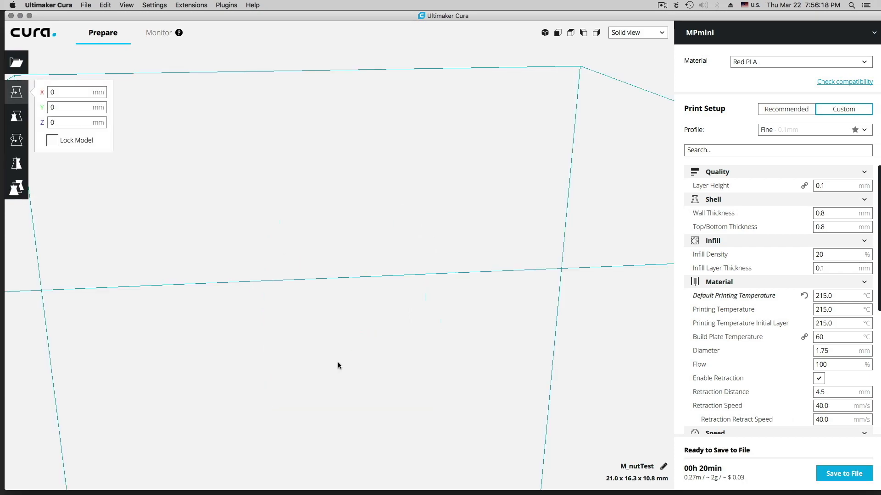
scroll(339, 364, down, 3)
click(379, 330)
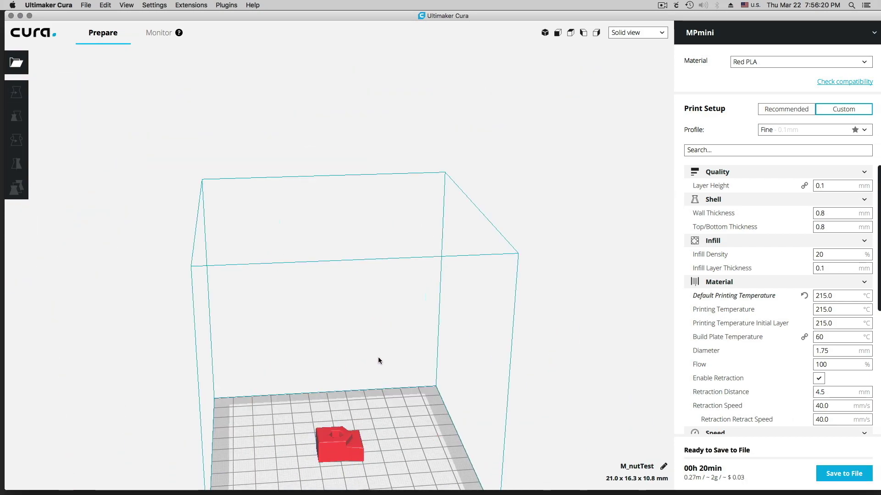
right_drag(372, 407, 354, 304)
scroll(356, 303, up, 8)
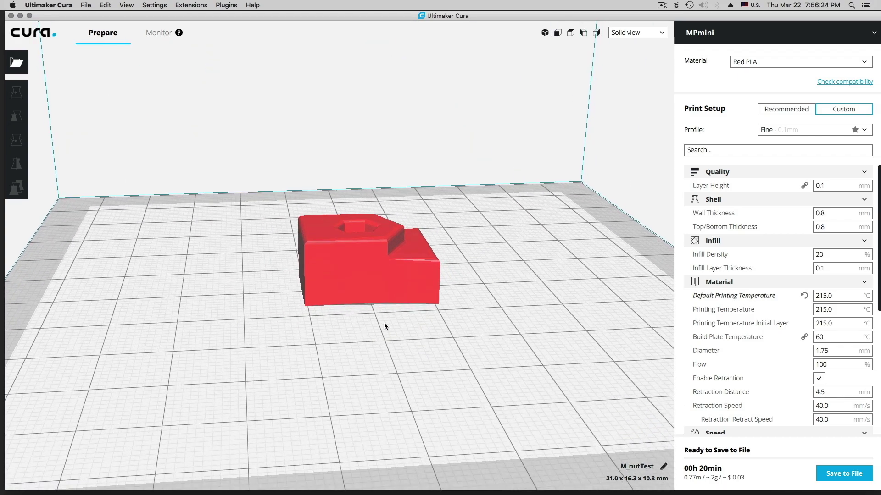
right_drag(504, 191, 467, 231)
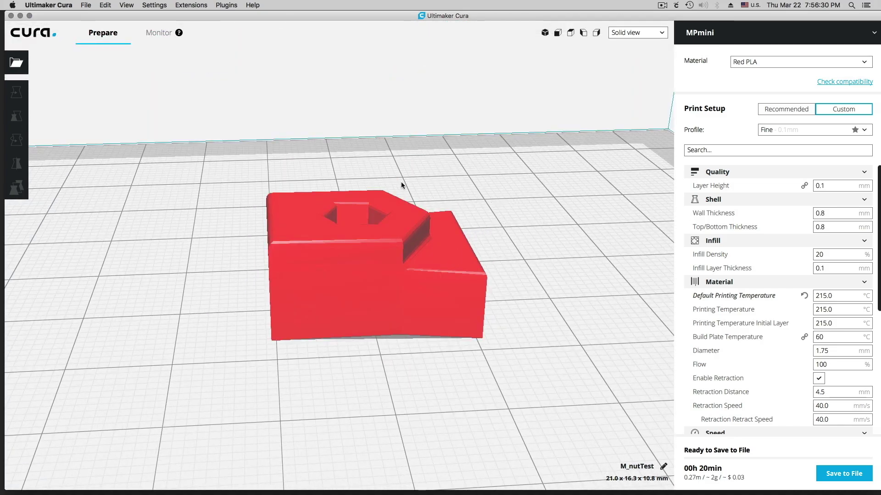
right_drag(401, 185, 375, 177)
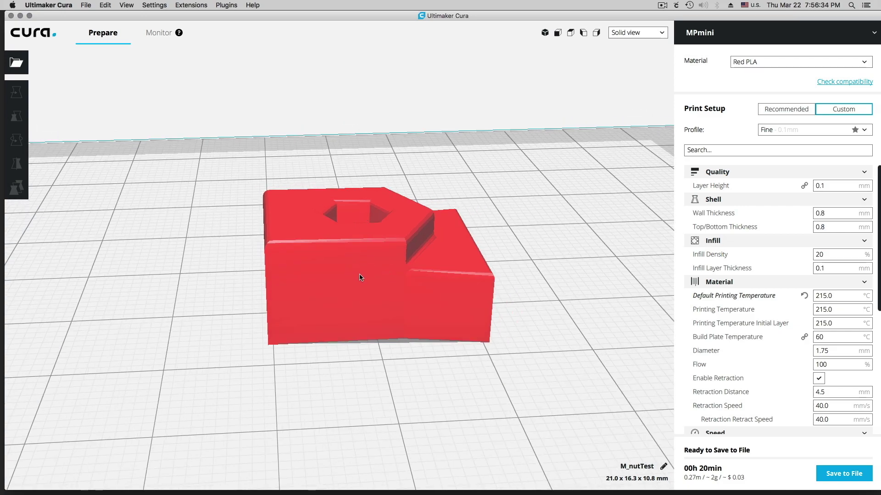
click(644, 33)
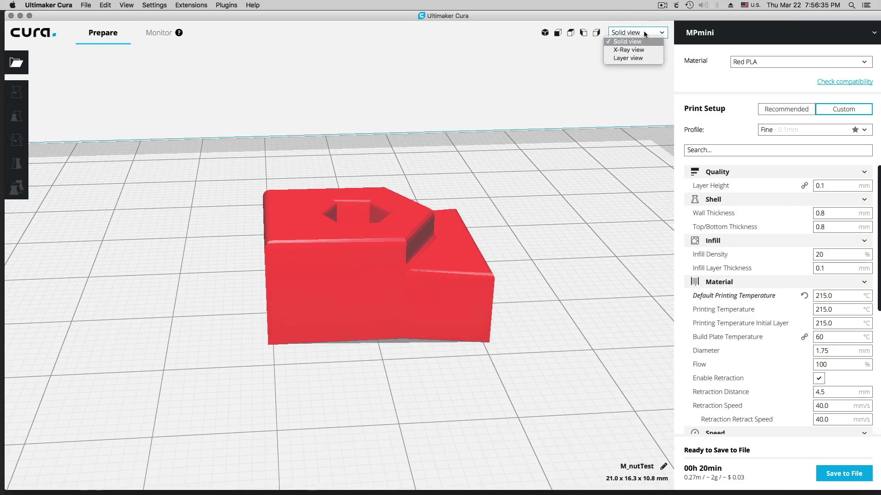
- Switch to Layer view and scrub the layer slider, finishing with all 106 layers displayed
click(639, 55)
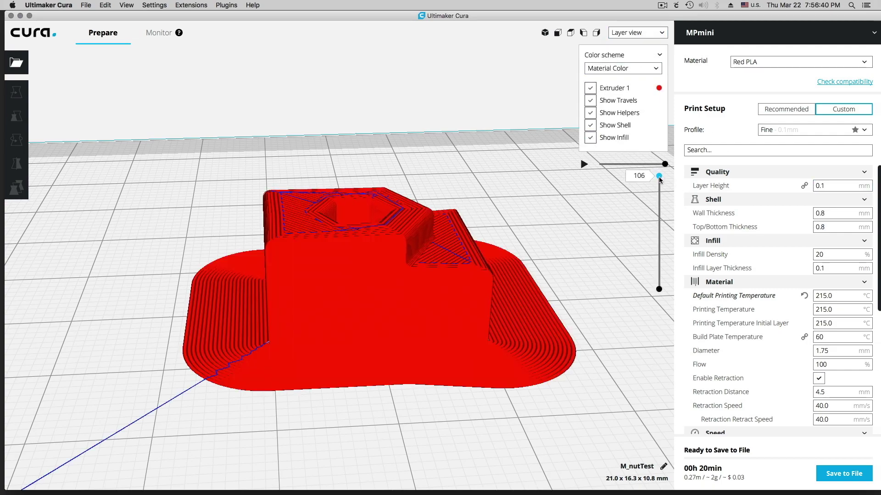
drag(659, 176, 647, 281)
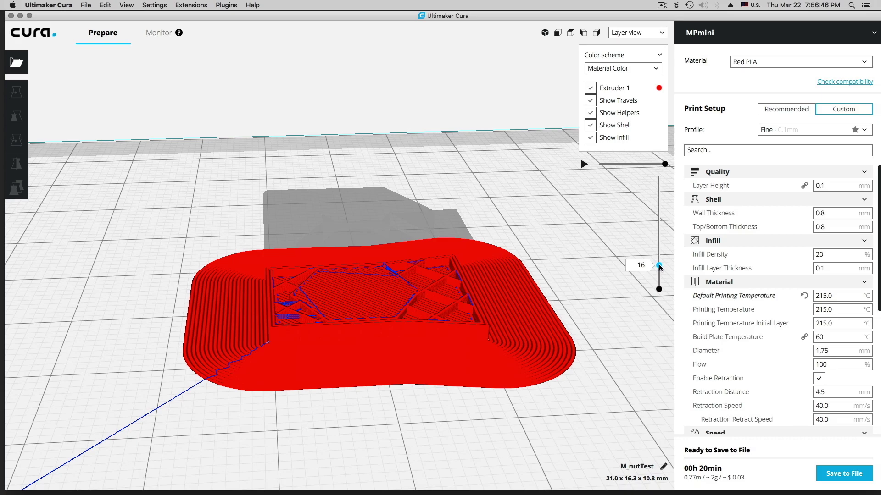
key(Up)
key(Up)
key(Up)
key(Up)
key(Up)
key(Up)
key(Up)
key(Up)
key(Up)
key(Up)
key(Up)
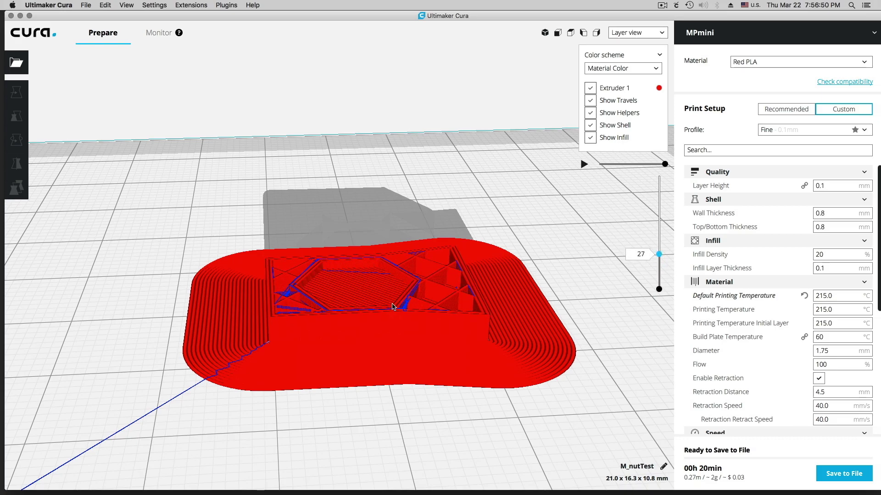
drag(658, 255, 663, 174)
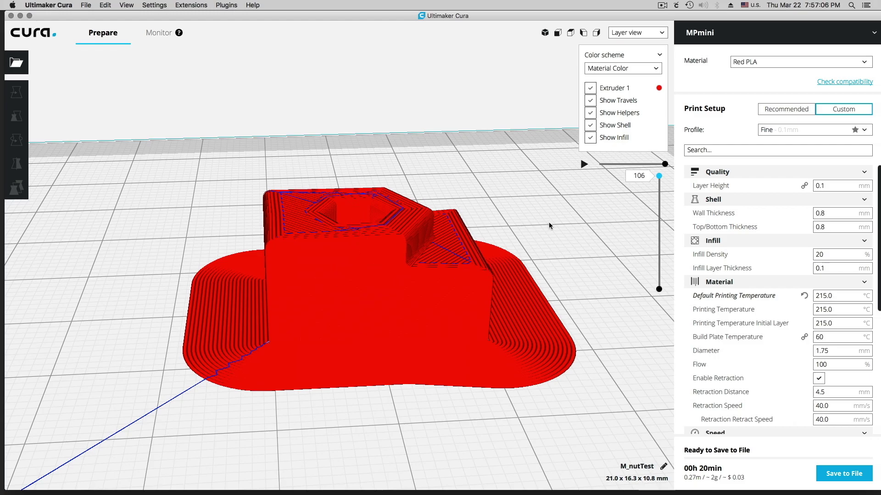
click(551, 239)
- Close in on the nut holder and cut the layer preview down to layer 46
right_drag(551, 239, 511, 250)
scroll(511, 249, up, 5)
right_drag(416, 274, 568, 236)
scroll(568, 237, down, 5)
right_drag(452, 277, 482, 271)
scroll(466, 251, up, 2)
middle_drag(482, 271, 488, 246)
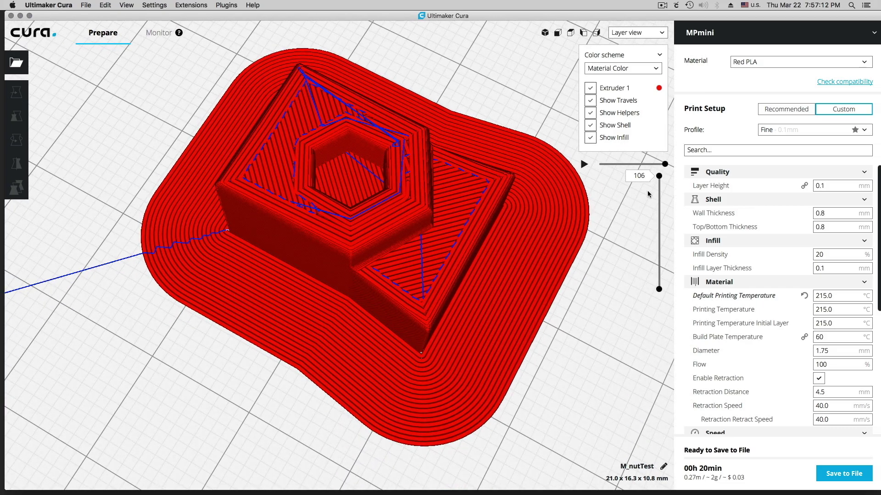
drag(658, 177, 673, 226)
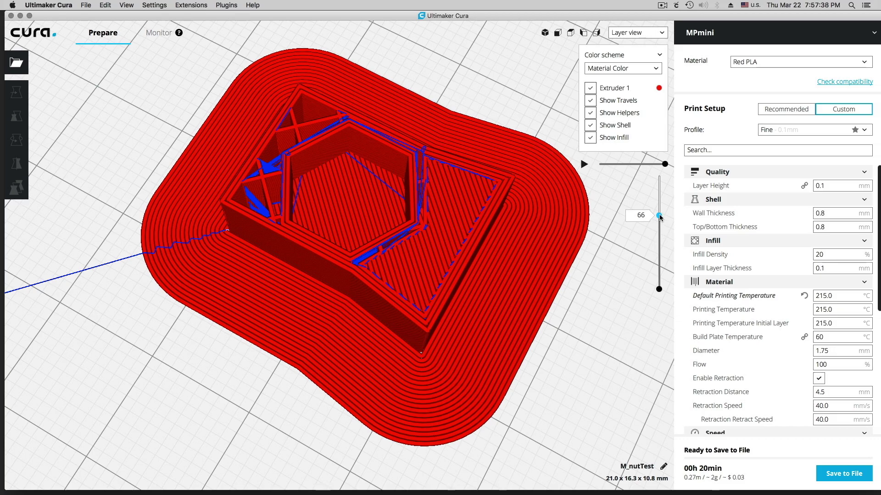
drag(659, 216, 659, 235)
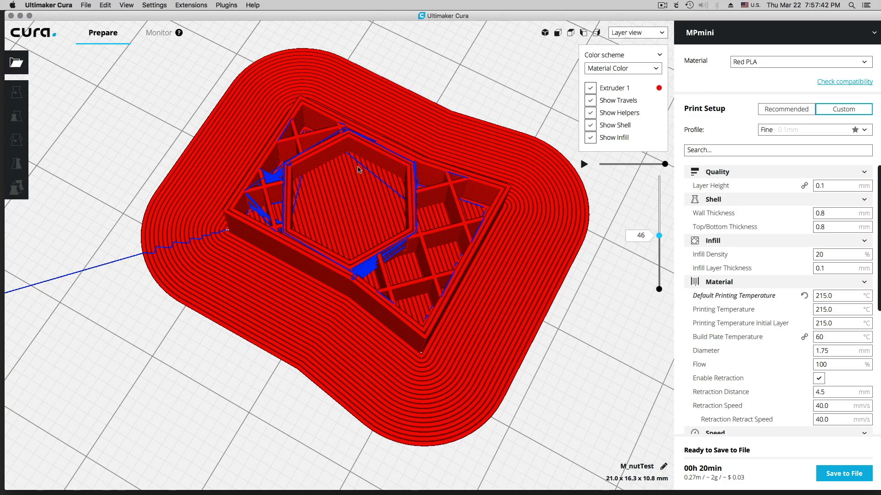
- Run the layer simulation while orbiting, pause it, and raise the preview to layer 50
click(585, 164)
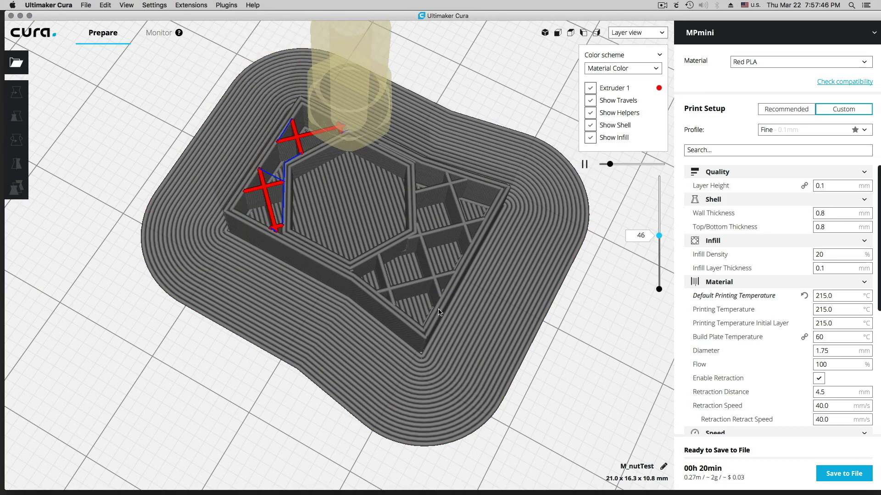
right_drag(390, 275, 506, 312)
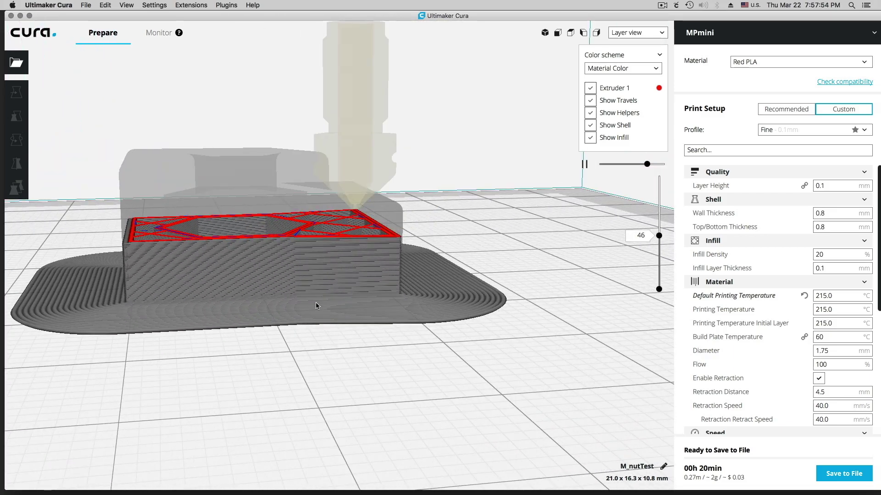
right_drag(315, 303, 377, 314)
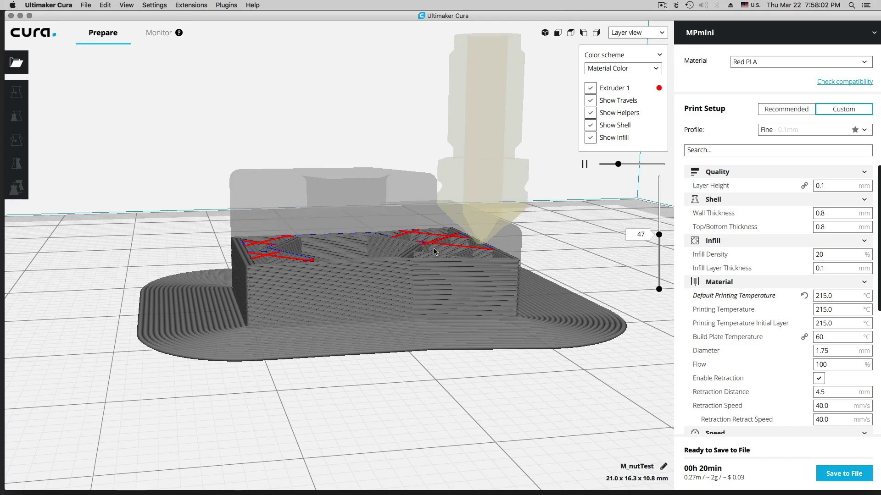
right_drag(434, 242, 433, 262)
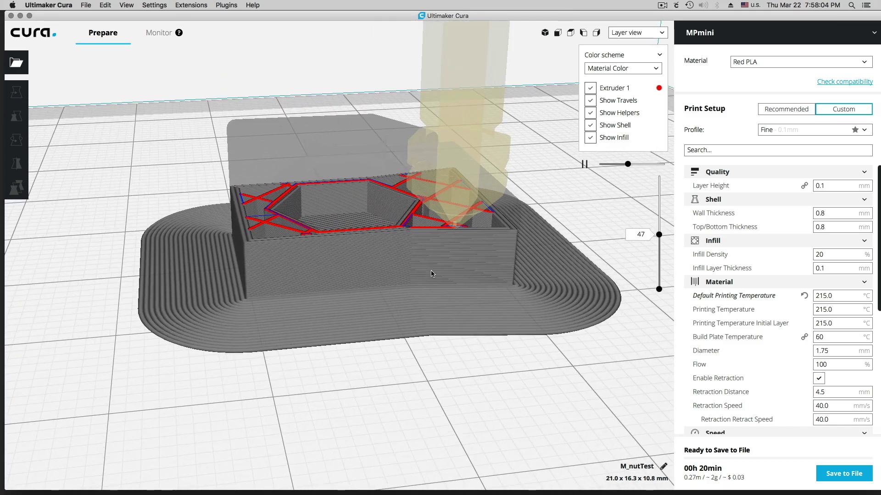
right_drag(431, 274, 504, 220)
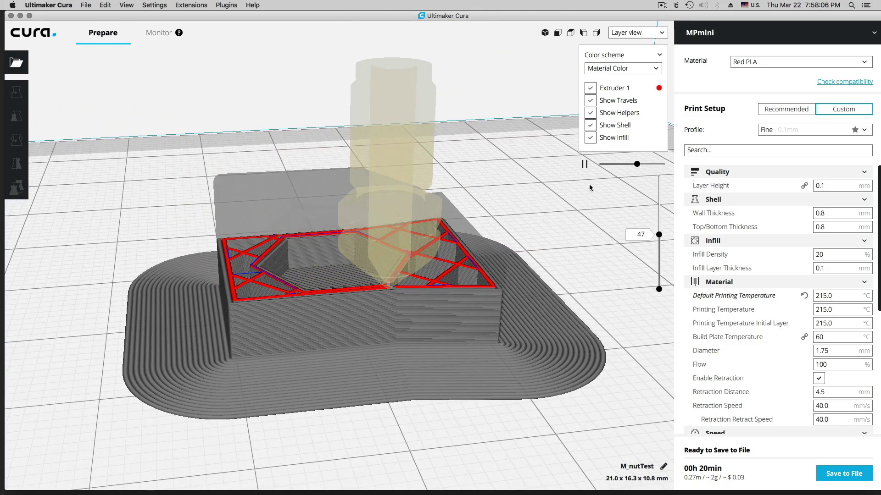
click(584, 163)
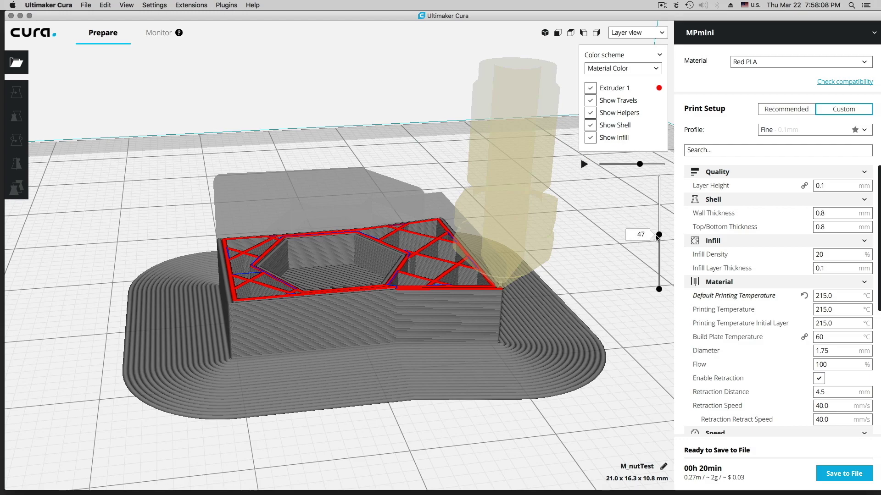
drag(657, 235, 665, 206)
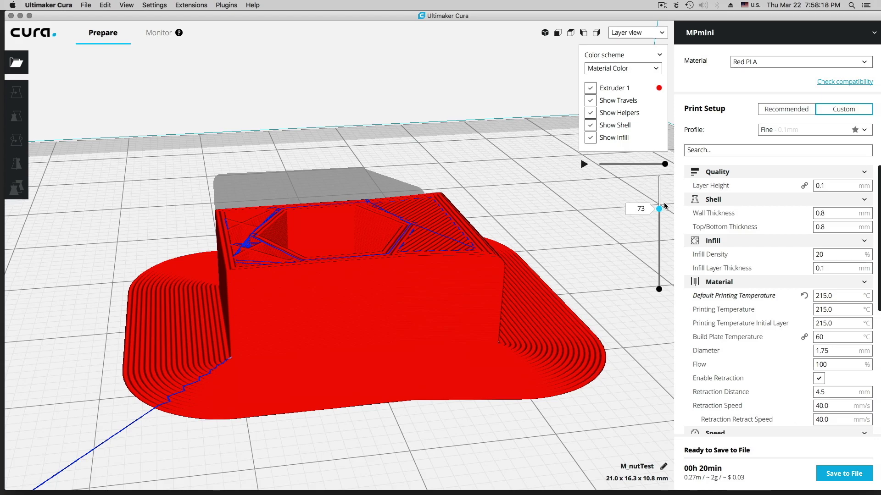
- Check layer 74, then return to layer 73 where the hex pocket is still open
drag(665, 205, 665, 205)
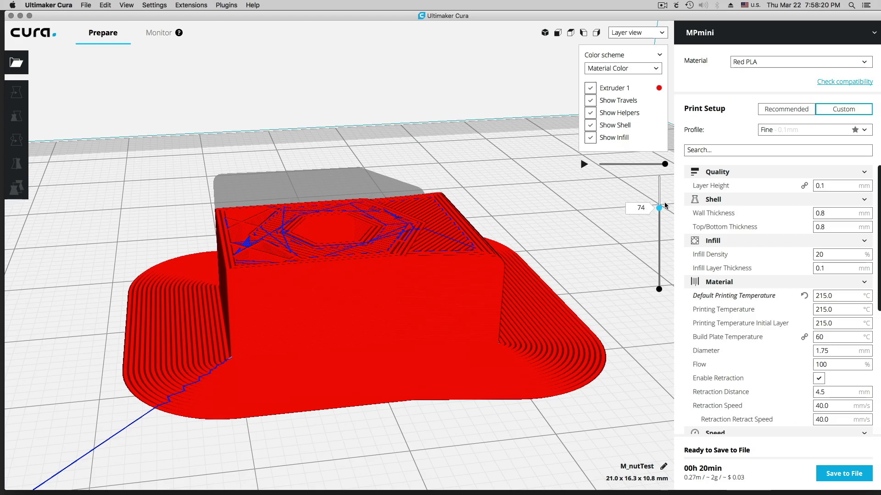
drag(665, 205, 665, 205)
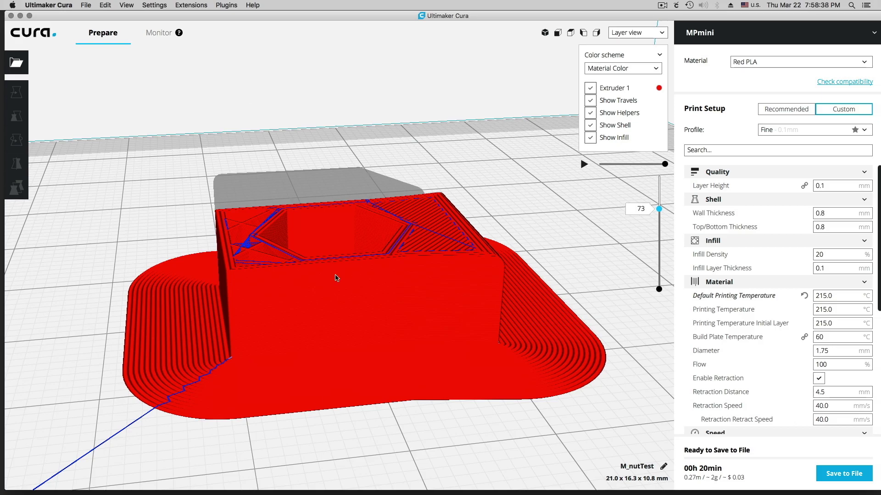
- Save the sliced print as M_nutTest.gcode on the Desktop
click(836, 477)
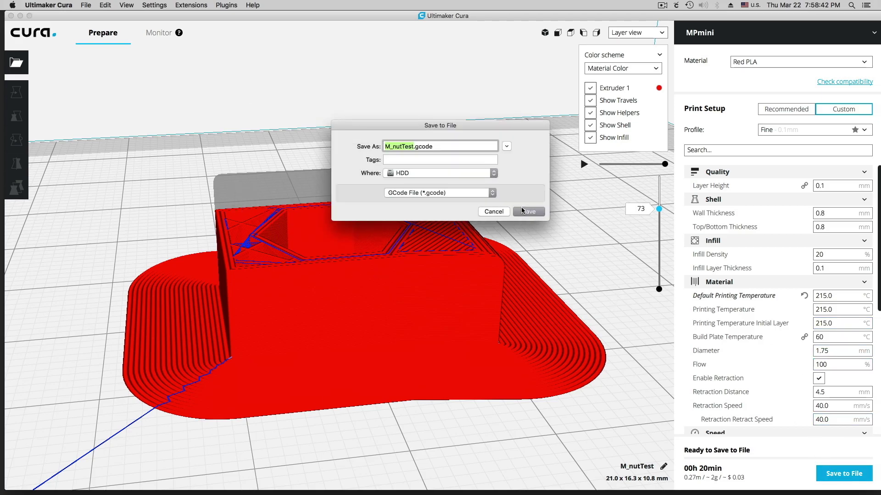
click(426, 176)
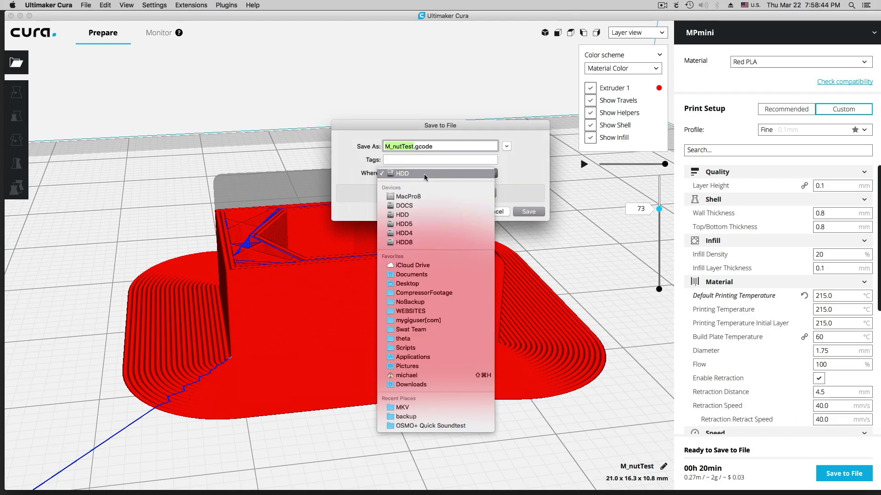
click(419, 284)
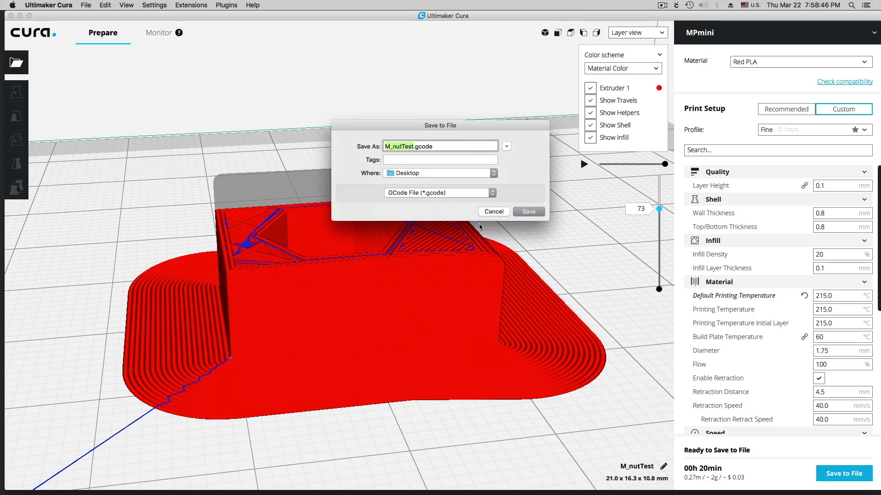
click(527, 212)
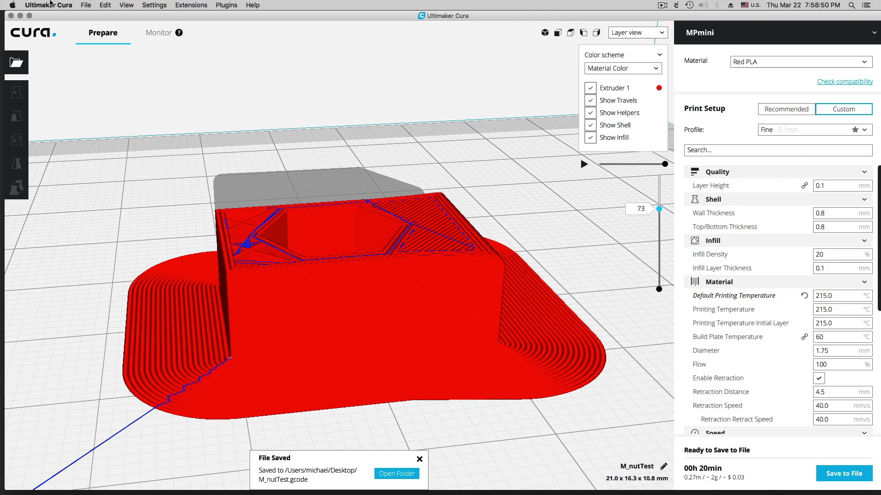
- Quit Ultimaker Cura and move M_nutTest.gcode toward the centre of the desktop
click(44, 7)
click(57, 91)
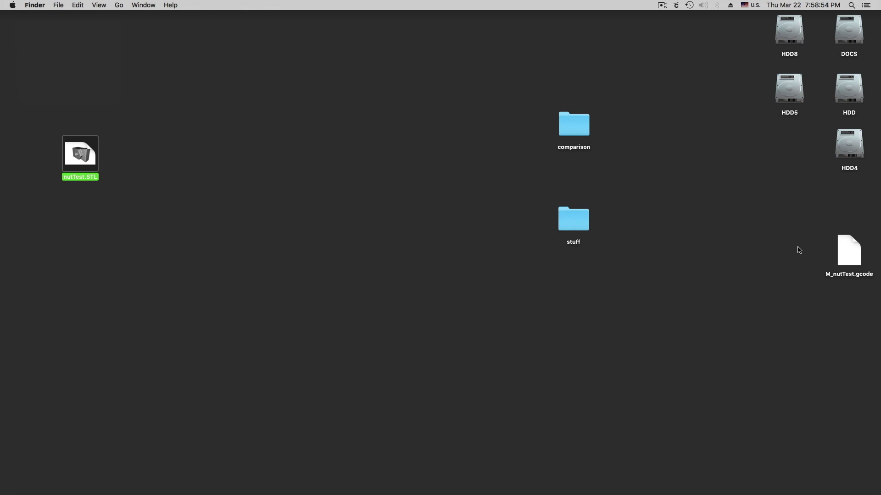
drag(847, 255, 290, 196)
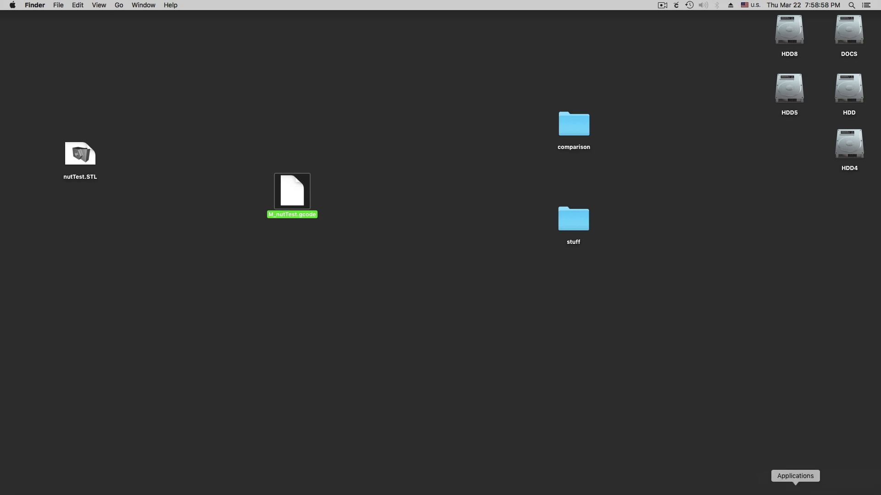
- Launch TextWrangler, then shrink its window and move it to the right
click(767, 490)
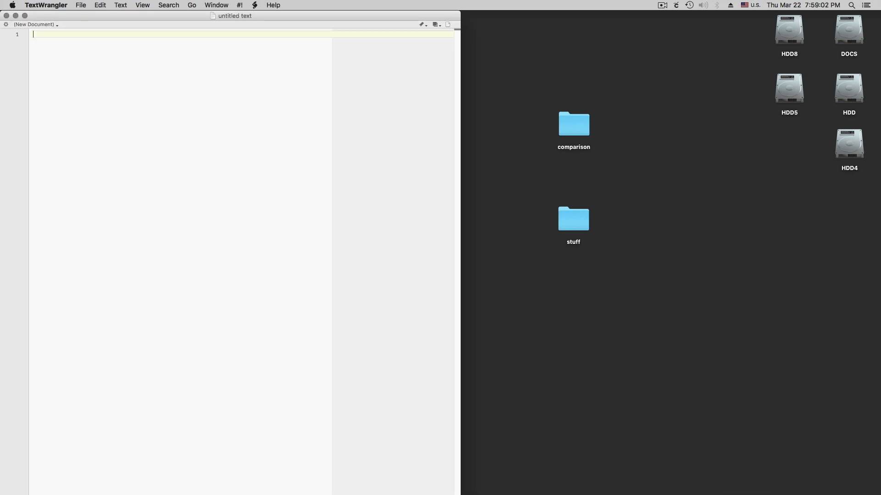
drag(462, 494, 431, 426)
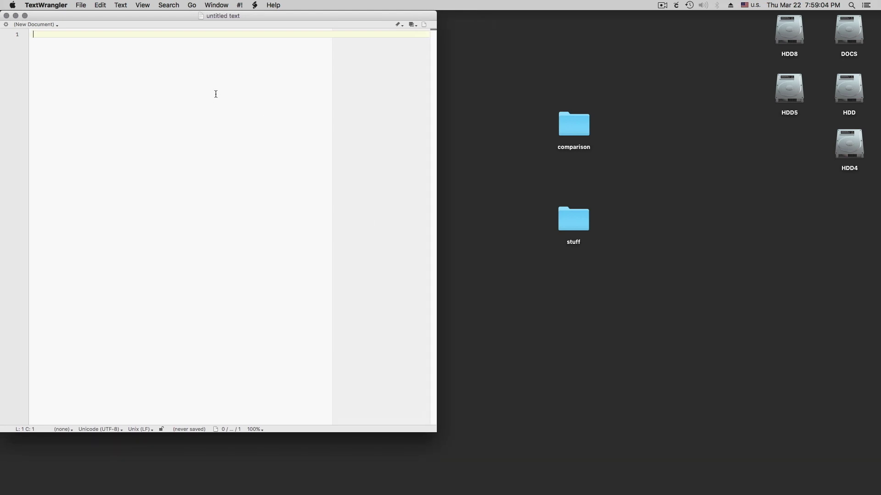
drag(164, 22, 474, 60)
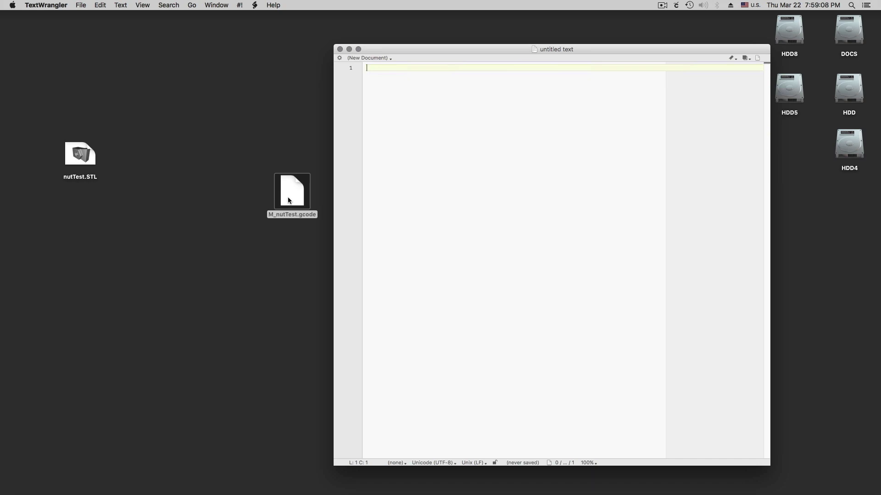
- Load M_nutTest.gcode into the empty document, select the 106 layer count, and open Find
drag(290, 197, 467, 161)
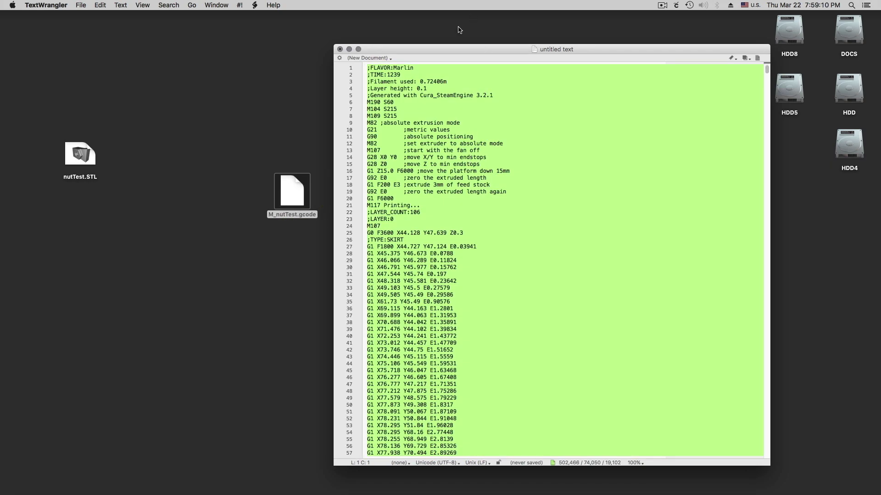
drag(482, 92, 360, 79)
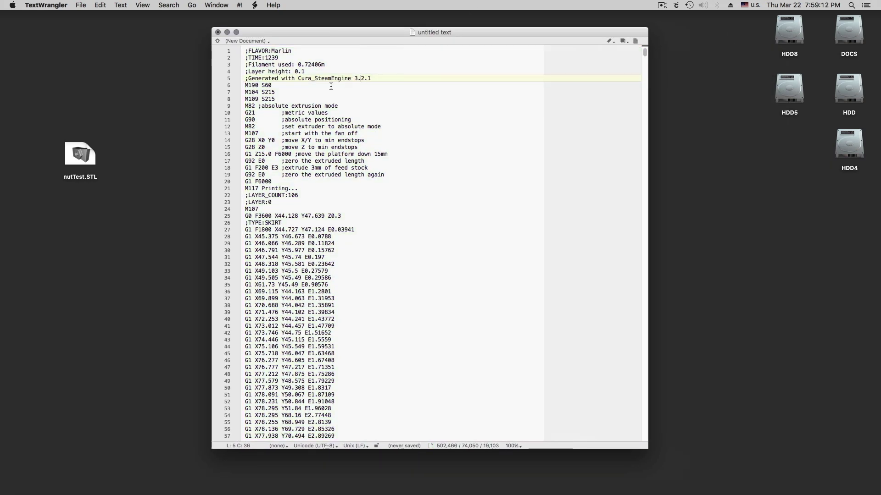
double_click(295, 195)
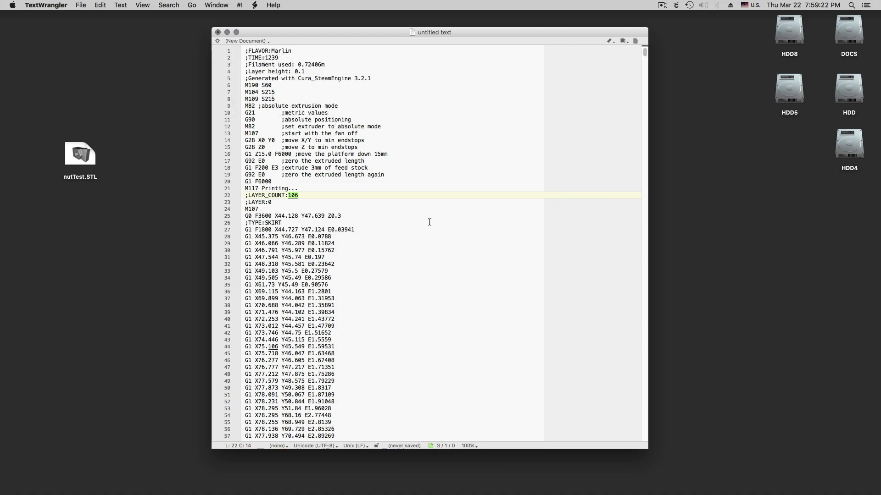
key(super+f)
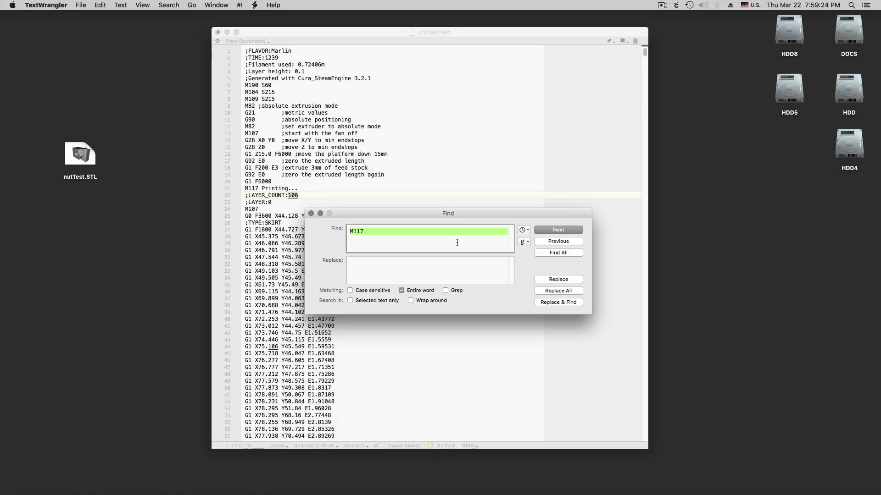
- Search for Layer:74 and place the cursor on the ;LAYER:74 line
text(Layer)
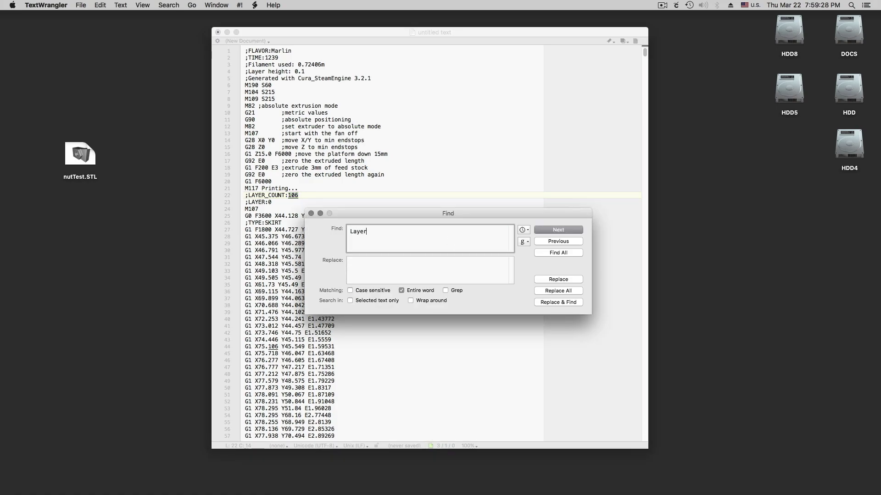
text(:74)
click(580, 230)
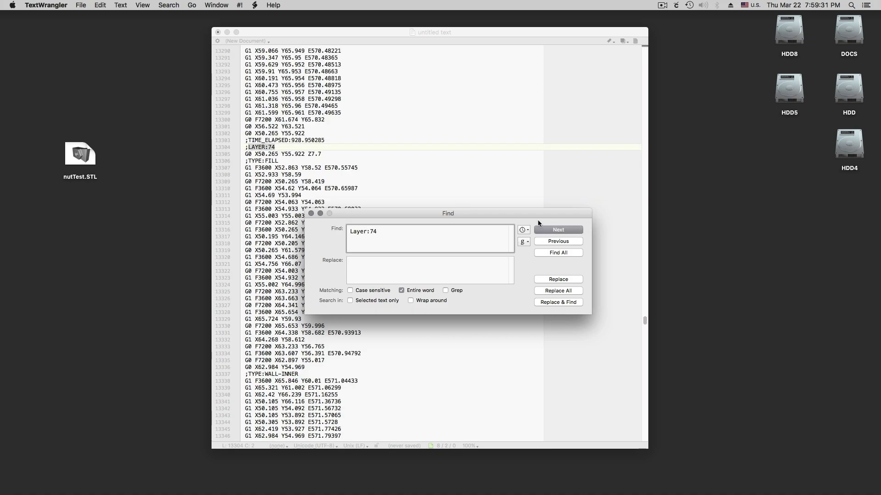
drag(347, 217, 505, 218)
click(279, 147)
click(279, 147)
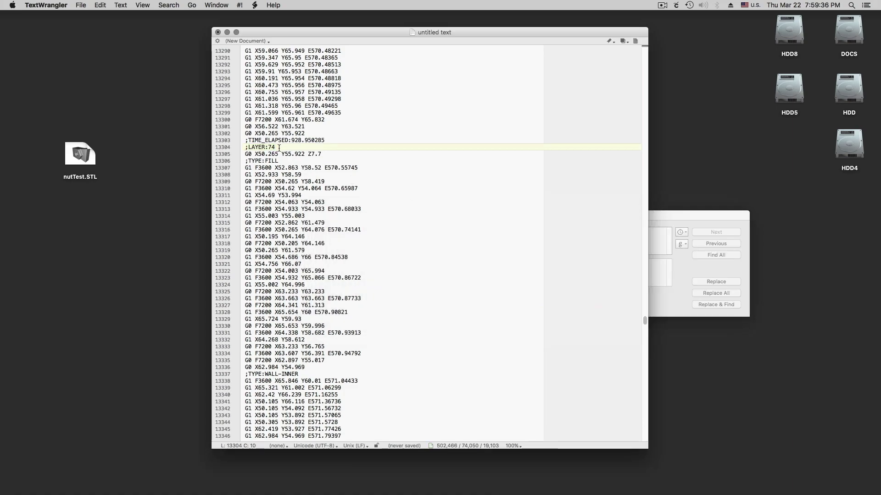
- Add a new line 'M117 L0 E0' below ;LAYER:74 and bring up Save As
key(Return)
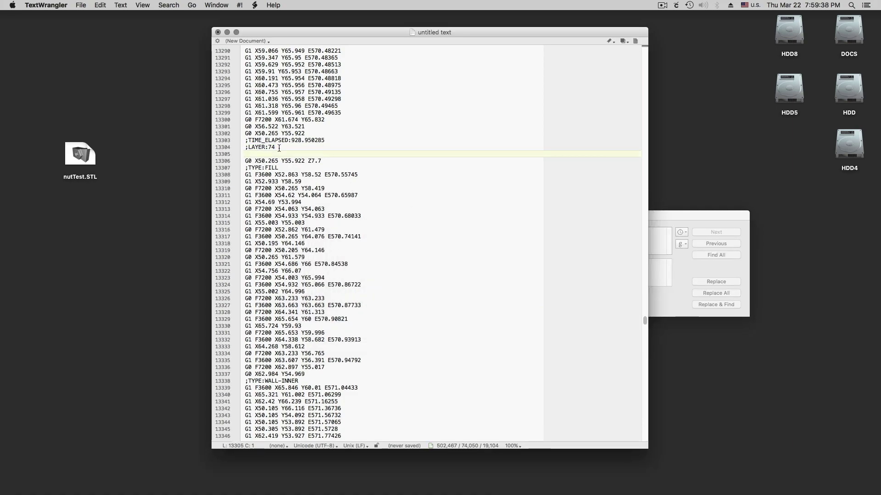
text(MM117)
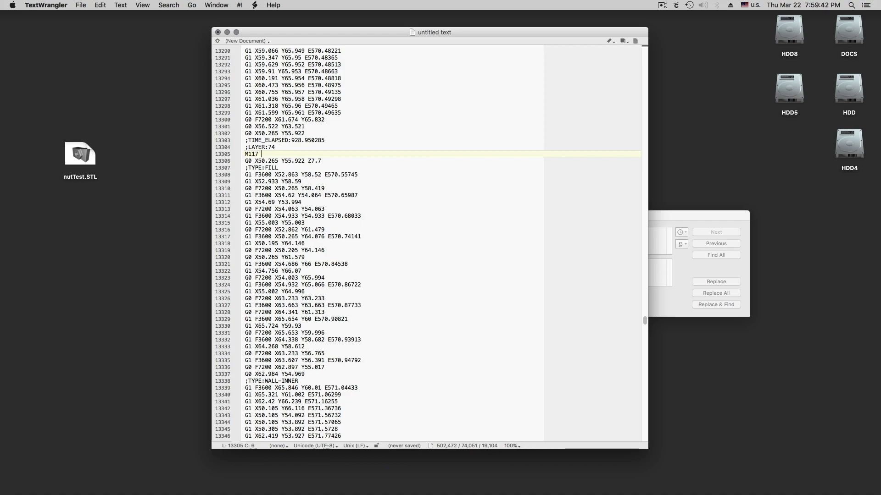
text( L0 E0)
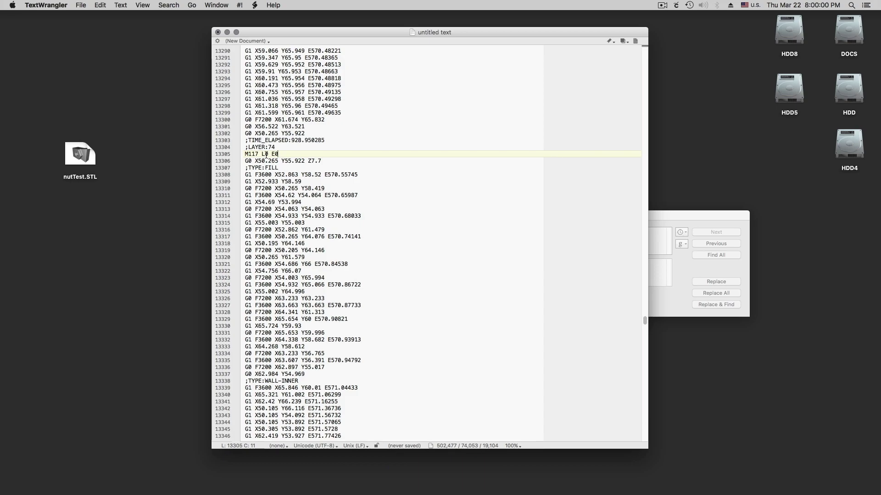
key(super+s)
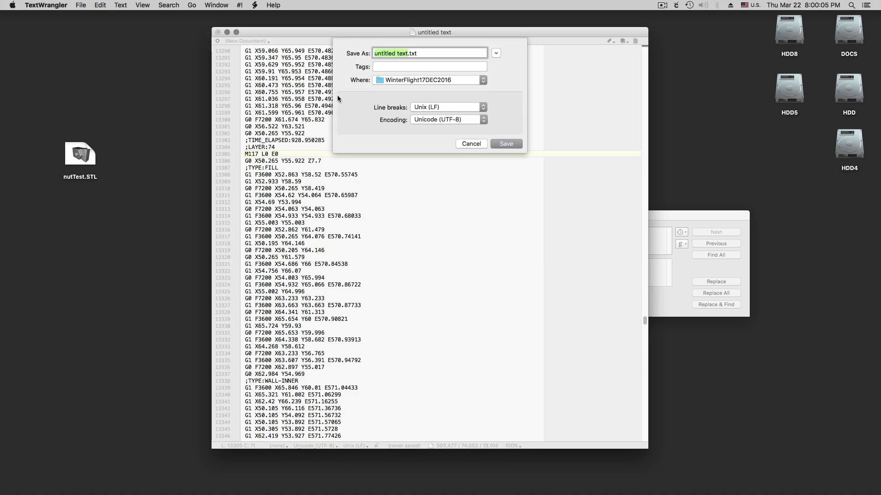
- Cancel the Save As sheet and back out of the first attempt to close the document
click(473, 145)
click(218, 32)
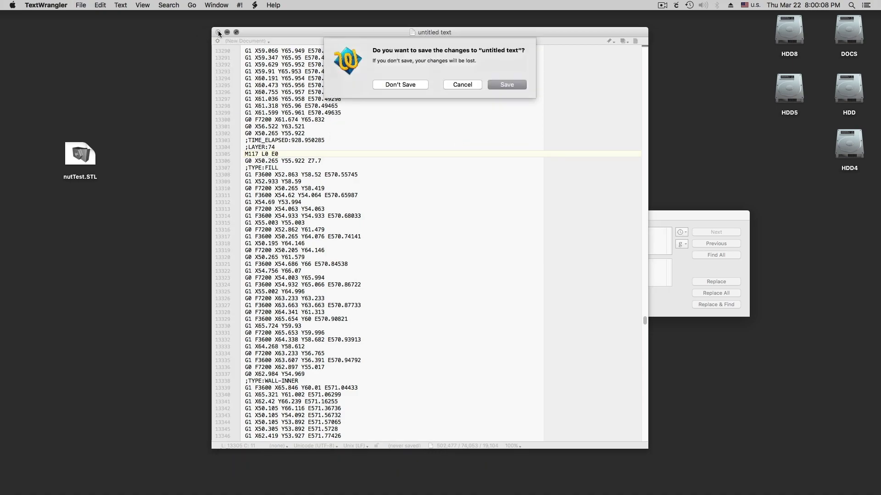
click(512, 84)
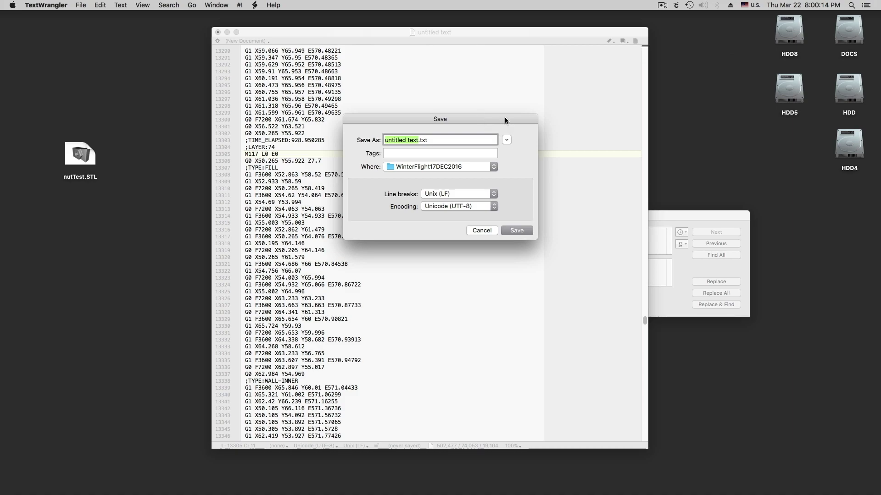
drag(499, 116, 432, 136)
click(415, 248)
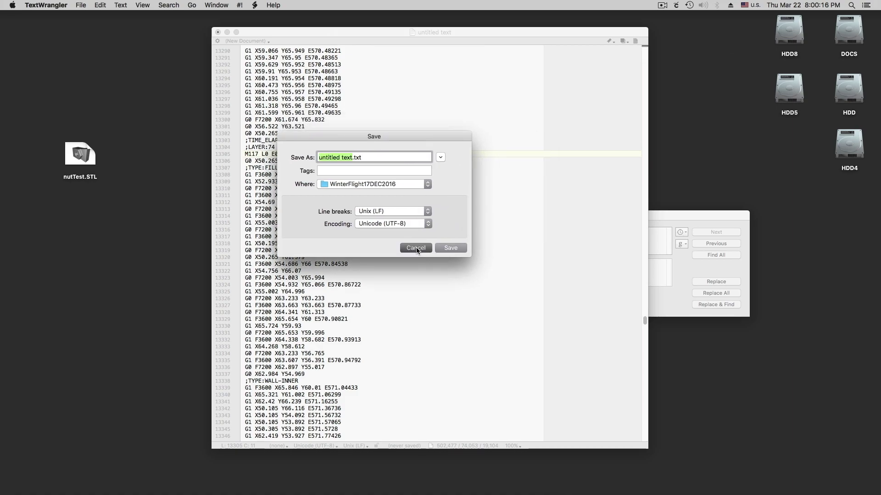
- Close the untitled G-code document with Don't Save, then close the Find window
drag(536, 31, 460, 54)
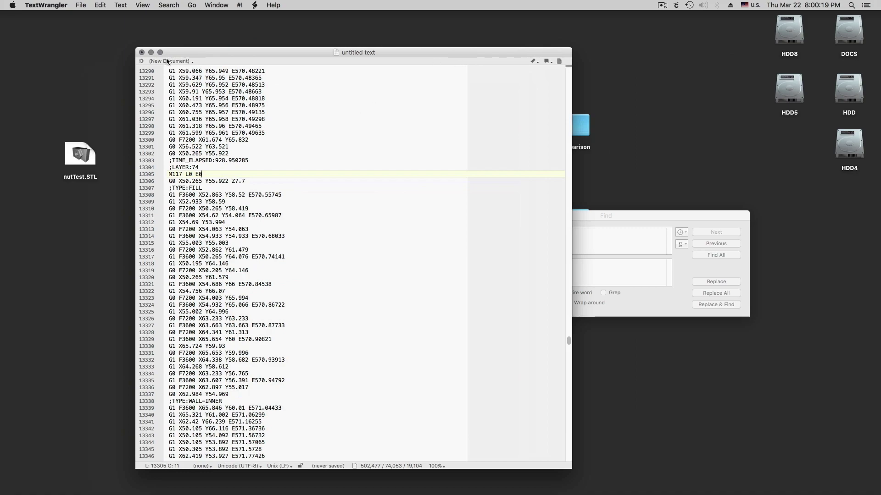
click(142, 52)
click(317, 103)
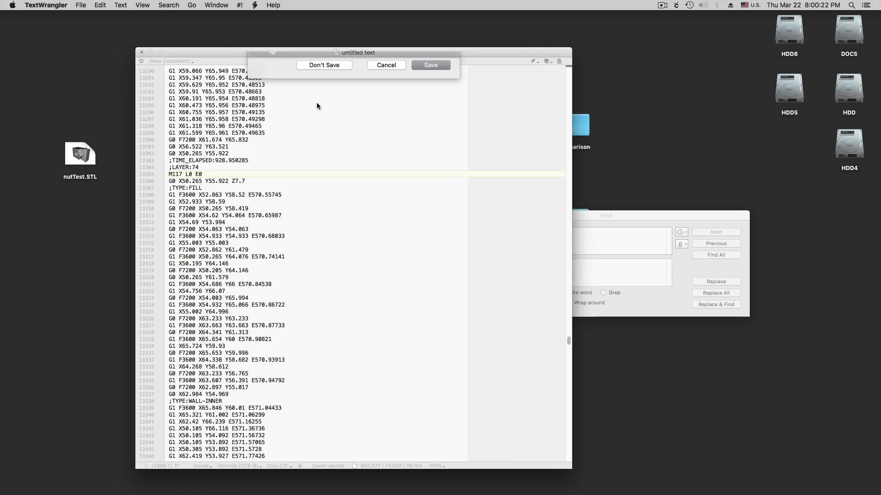
right_click(295, 192)
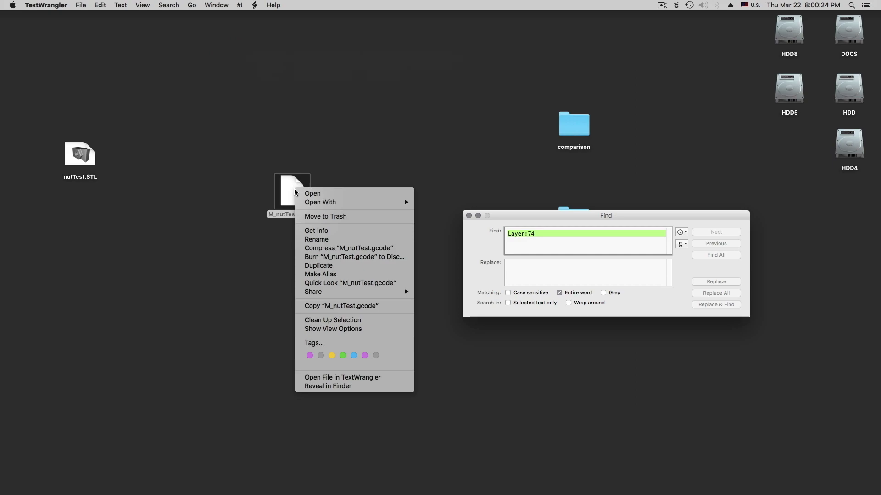
click(495, 198)
click(468, 216)
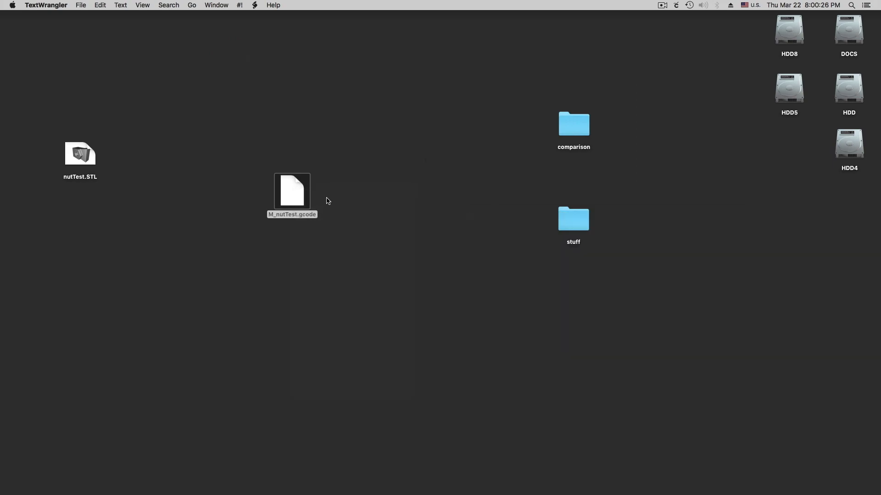
- Open M_nutTest.gcode in TextWrangler and find the ;LAYER:74 line
right_click(294, 193)
mouse_move(317, 208)
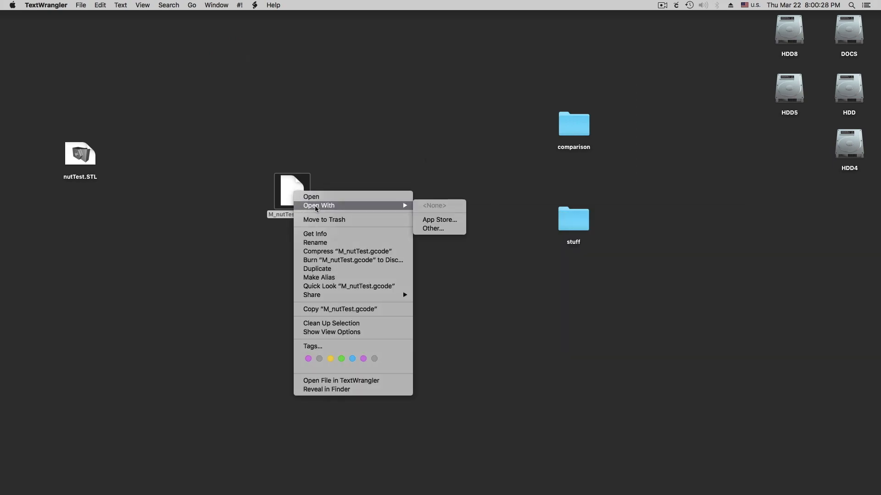
click(364, 381)
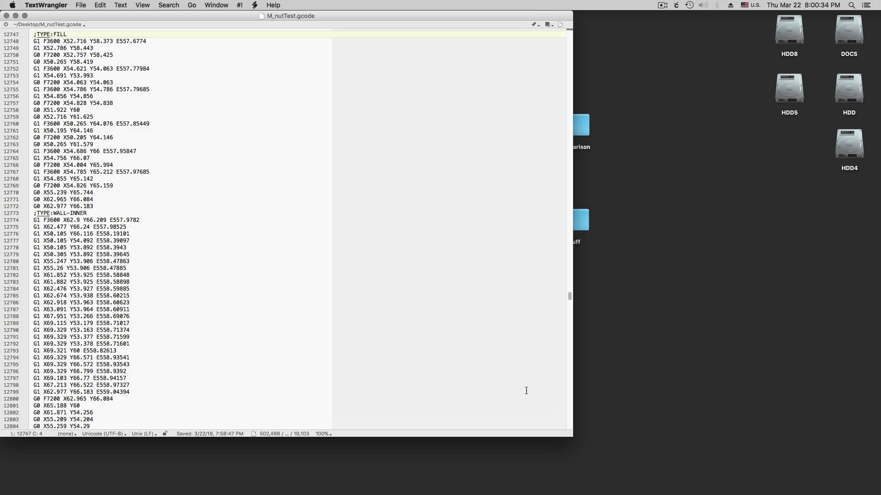
key(super+f)
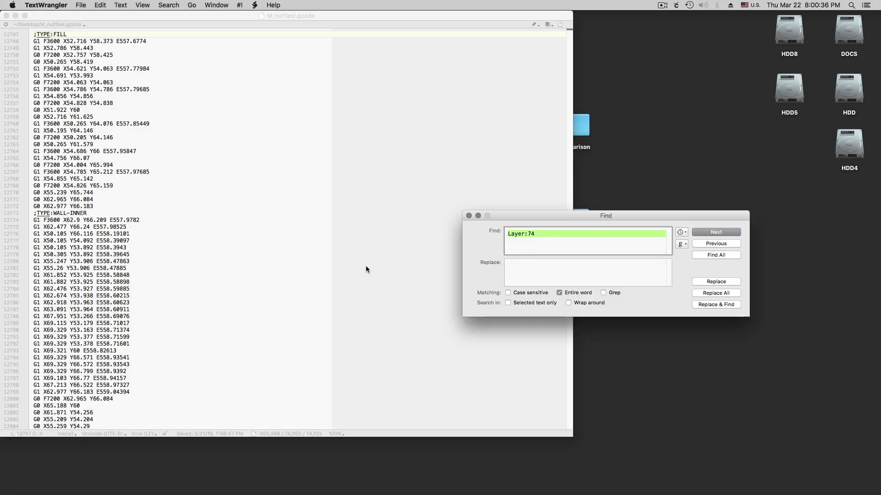
click(717, 232)
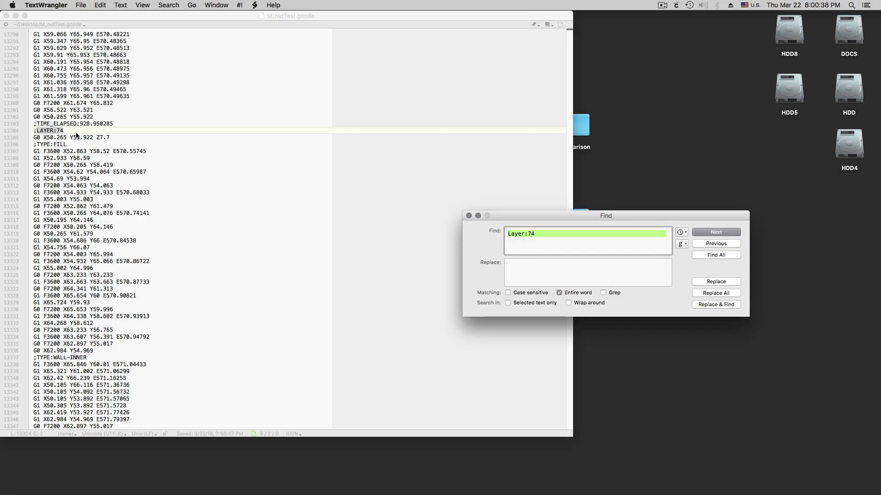
- Add a new line reading M117 L0 E0 directly below ;LAYER:74
click(68, 130)
key(Return)
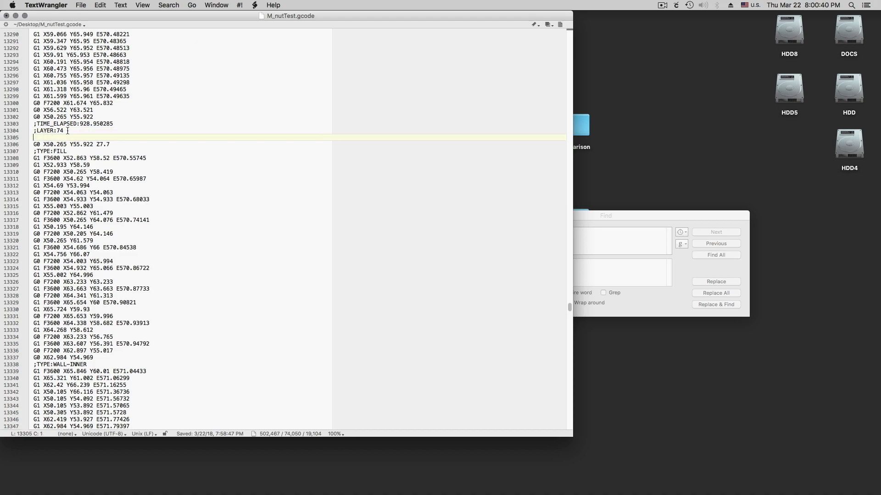
text(M117 L0 E0)
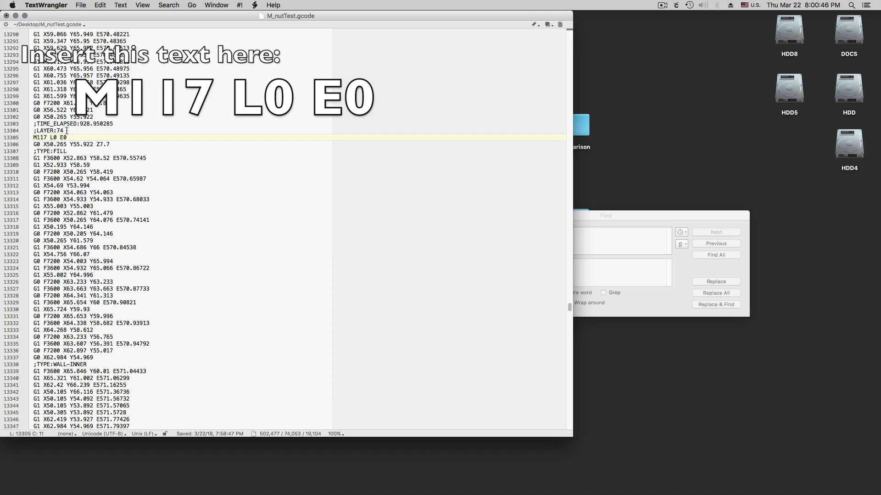
click(112, 145)
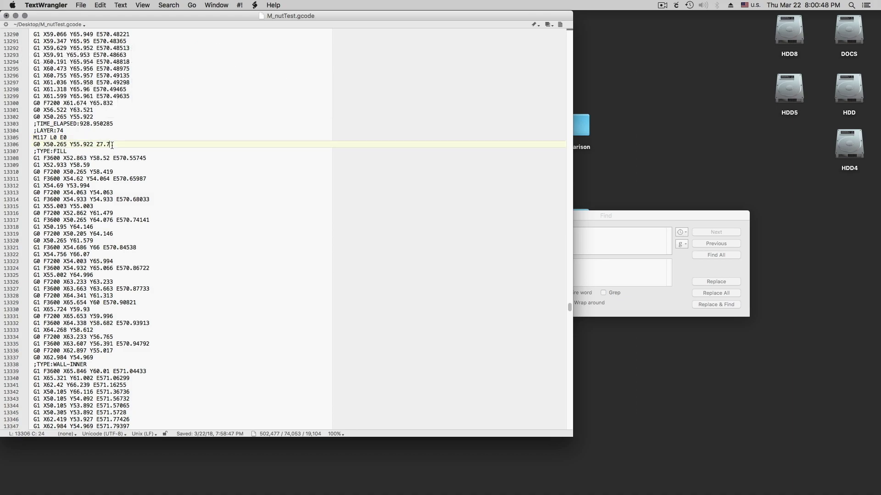
- Save and close M_nutTest.gcode, close the Find window, and nudge its desktop icon left
click(5, 15)
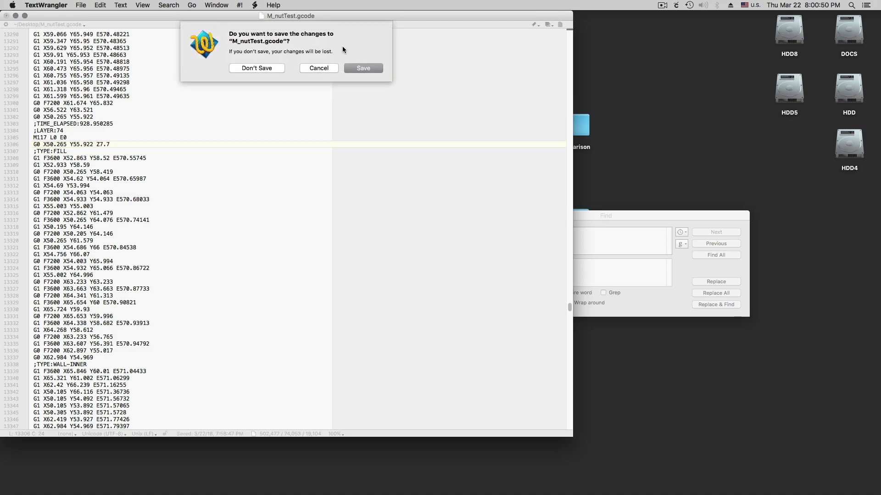
click(370, 68)
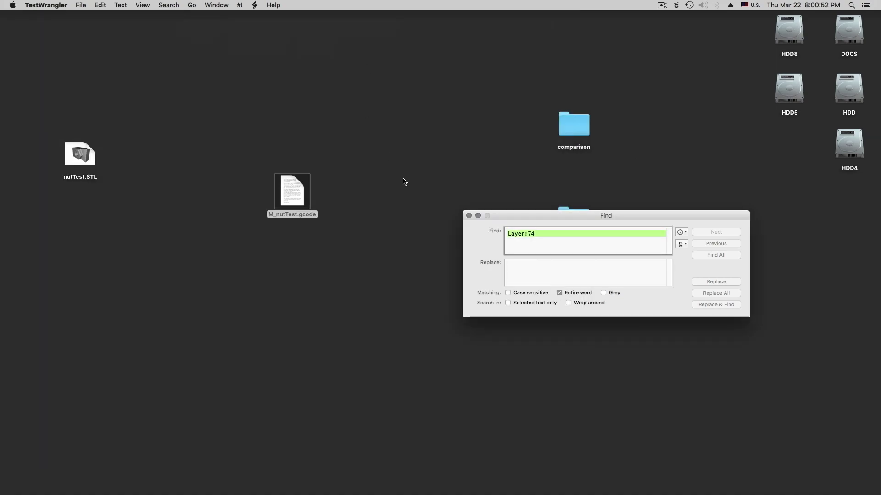
click(468, 216)
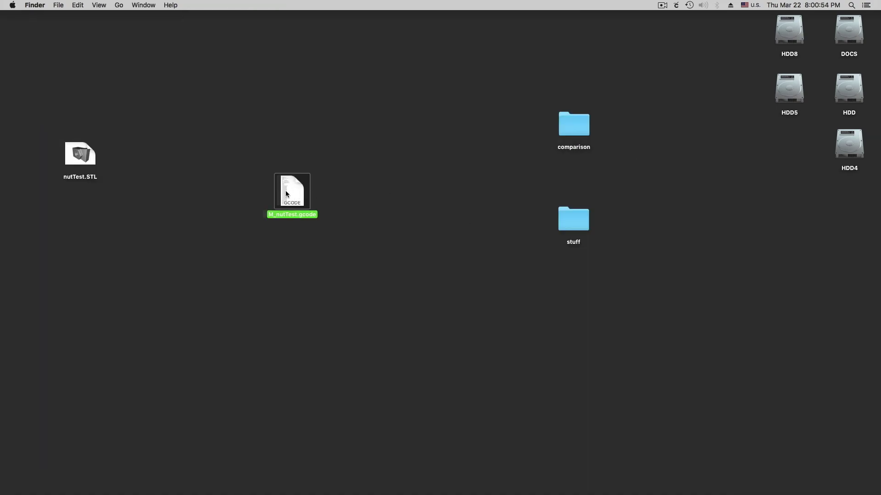
drag(285, 190, 257, 196)
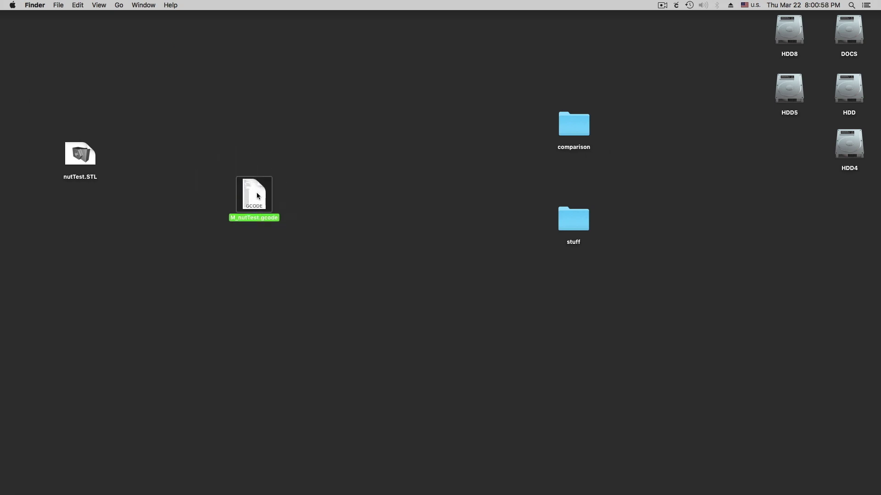